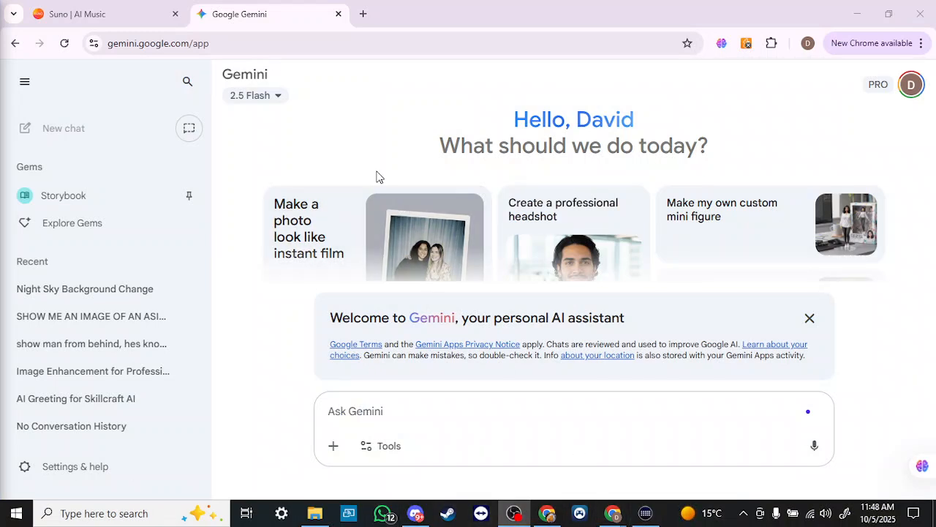
- Send the prompt "A WOMAN AT A BAR" in the new chat
left_click(368, 411)
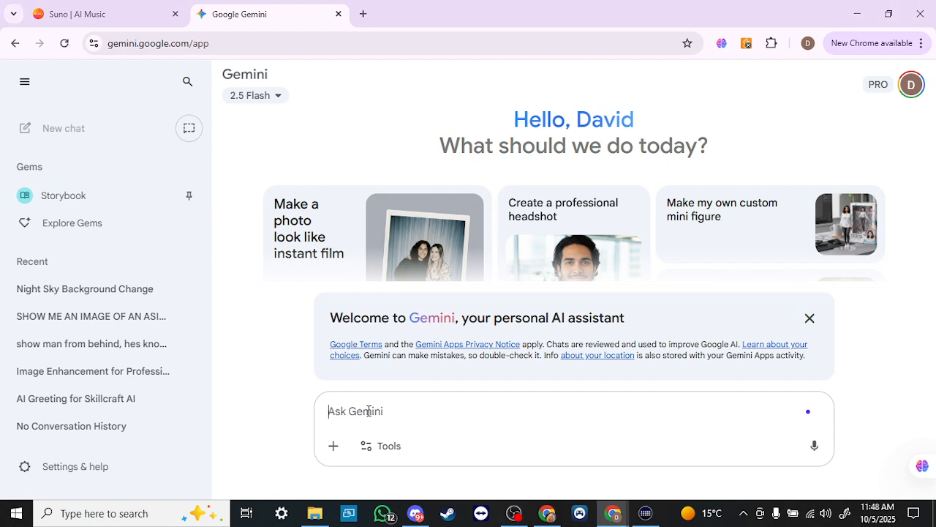
type("A WOM")
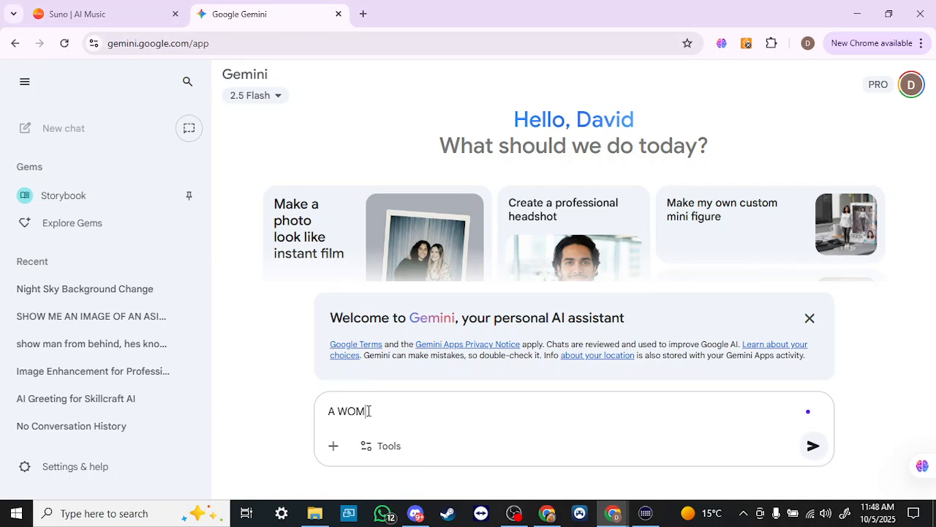
type("AN AT ")
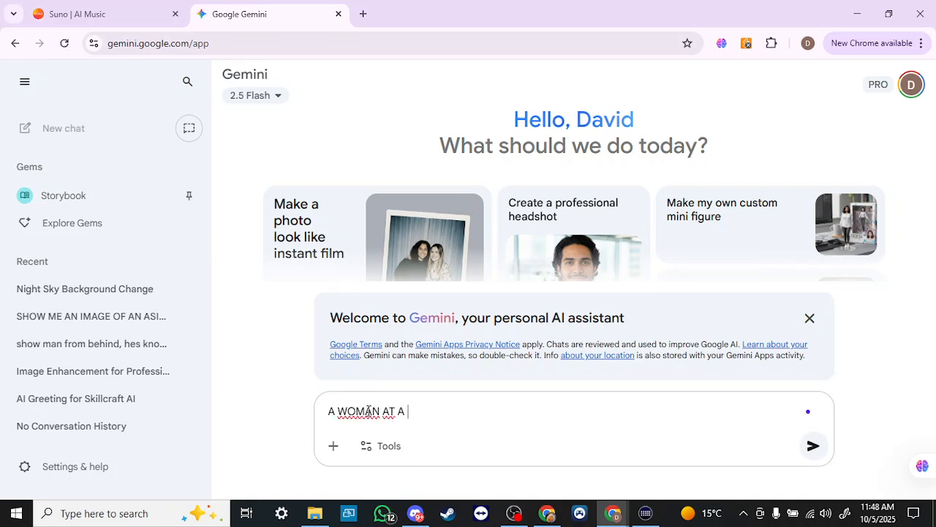
type("A BAR")
key("Return")
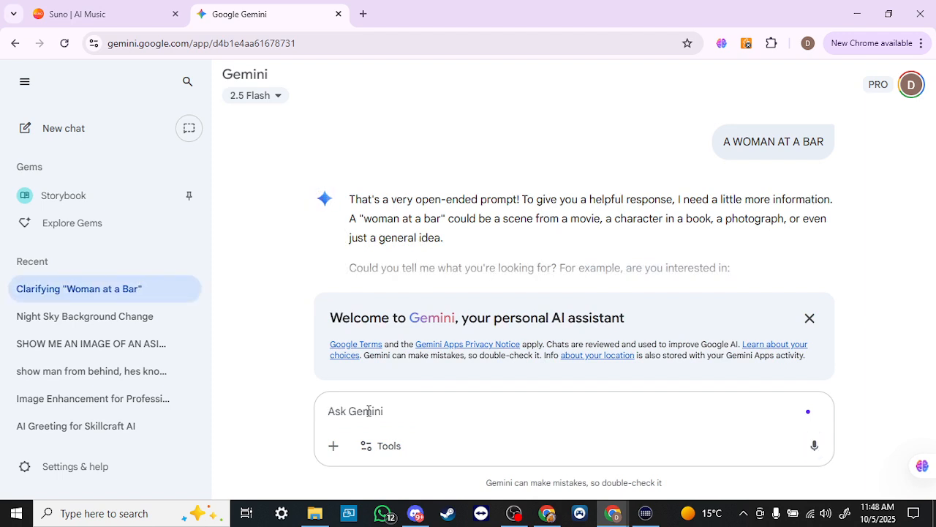
- Request a picture with the prompt "AN IMAGE OF A WOMAN AT A BAR" and dismiss the welcome notice
type("AN IM")
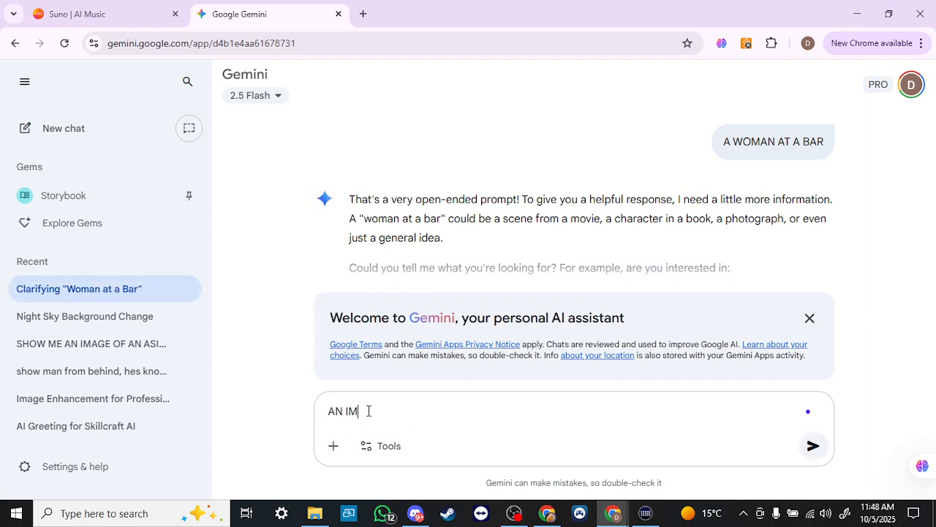
type("AGE OF A WOMAN AT A BAR")
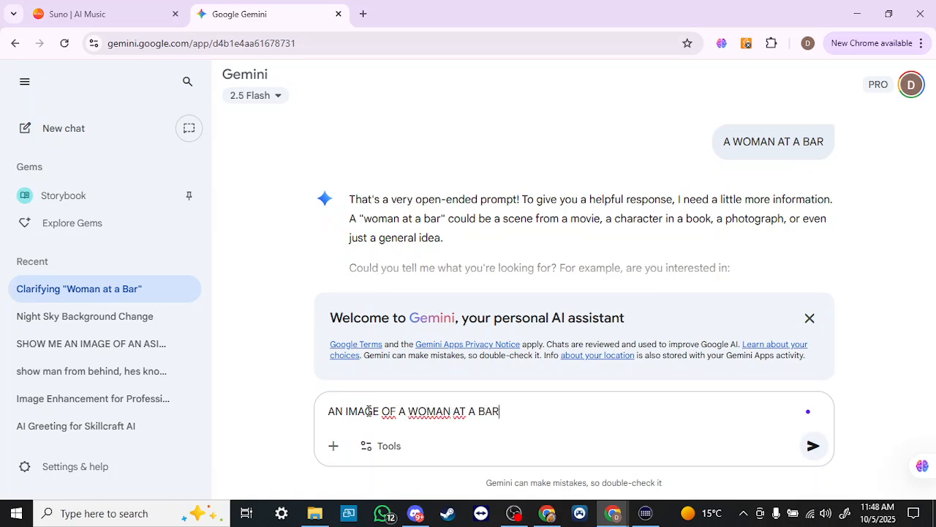
key("Return")
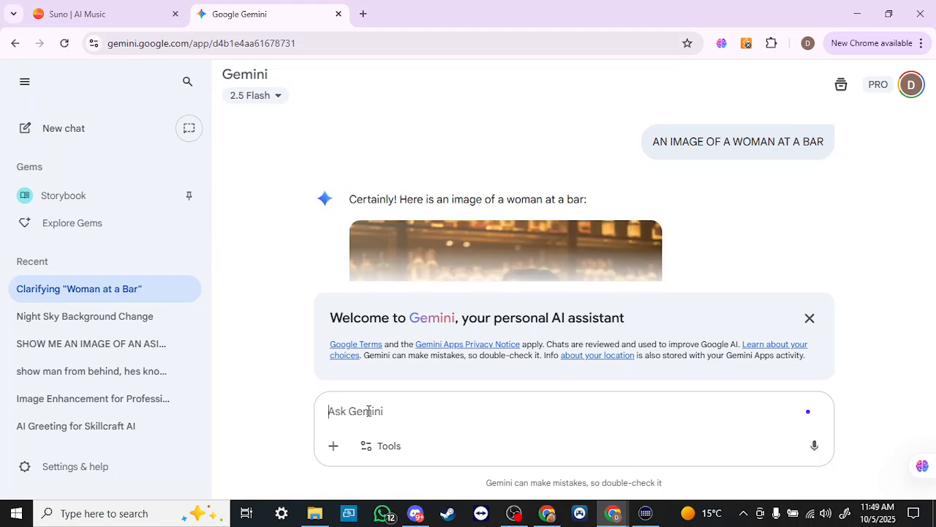
left_click(809, 320)
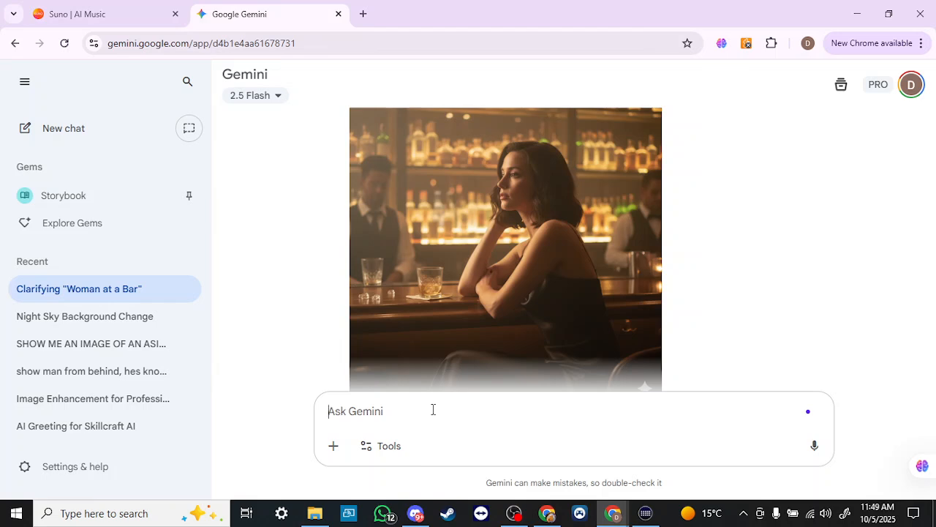
- Send the edit request "CHANGE HER DRESS TO A RED DRESS" and compare the new image with the original one
type("CHANGE ")
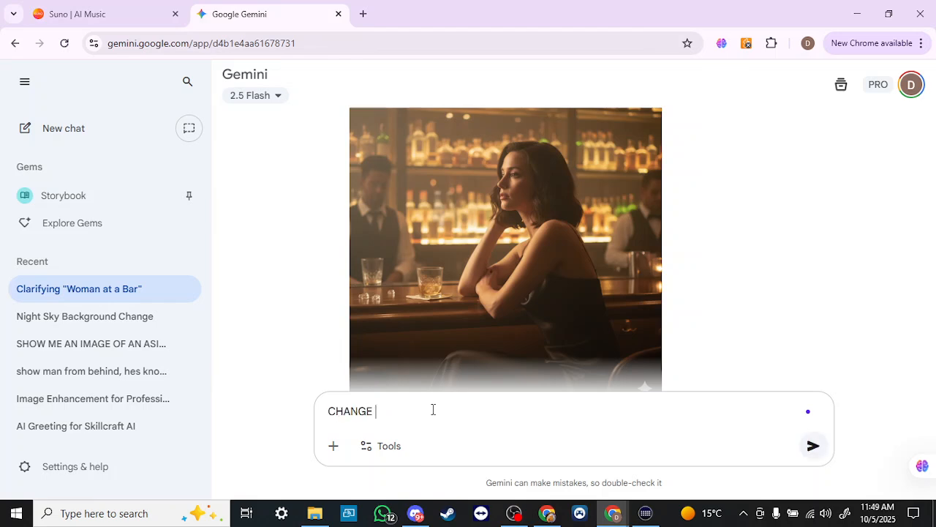
type("HER DRESS TO A RED DRESS")
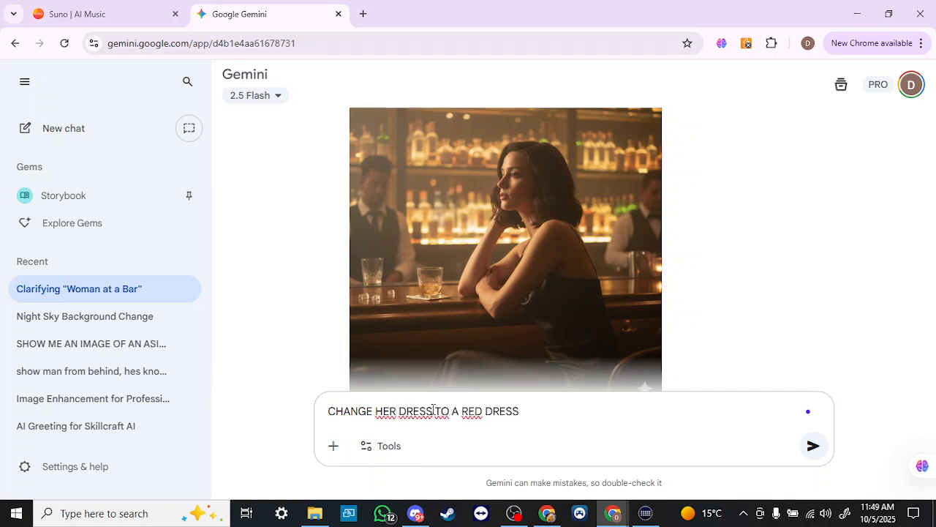
key("Return")
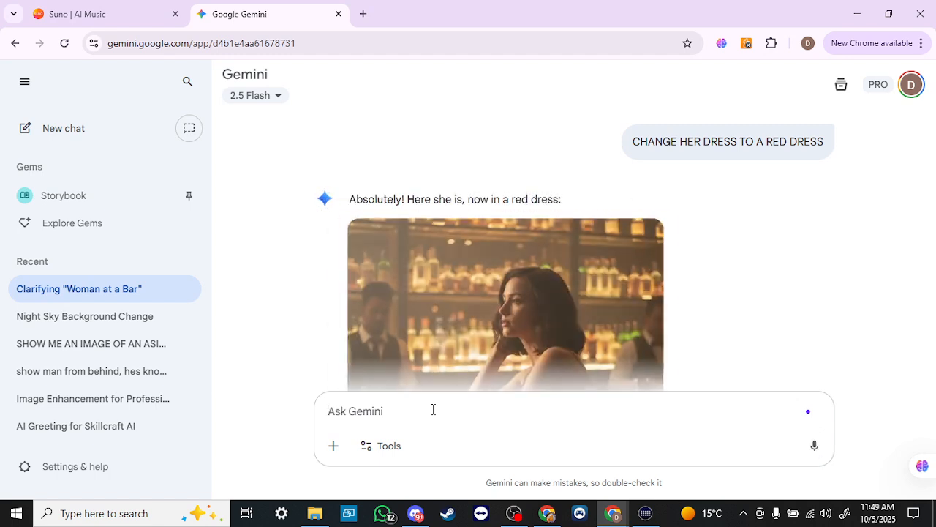
scroll(640, 292, "down", 2)
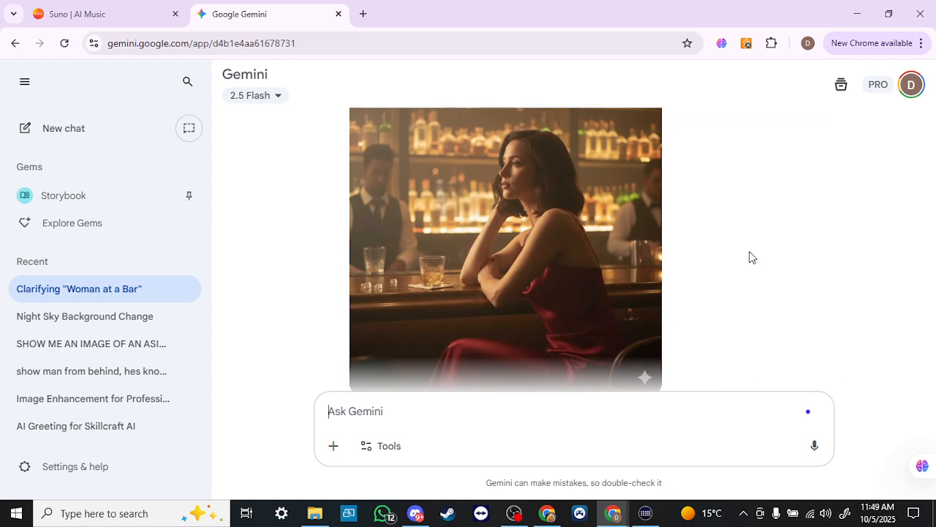
scroll(751, 256, "up", 5)
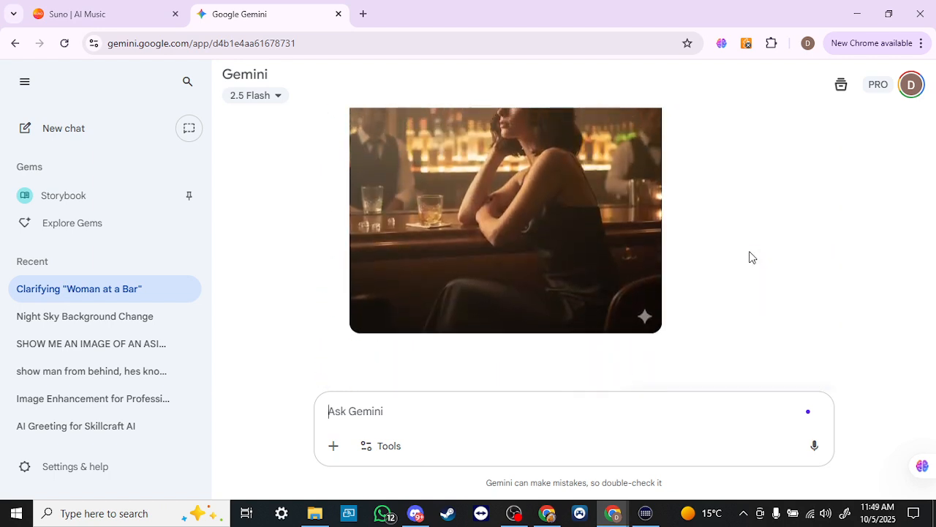
scroll(751, 256, "down", 4)
scroll(751, 257, "up", 1)
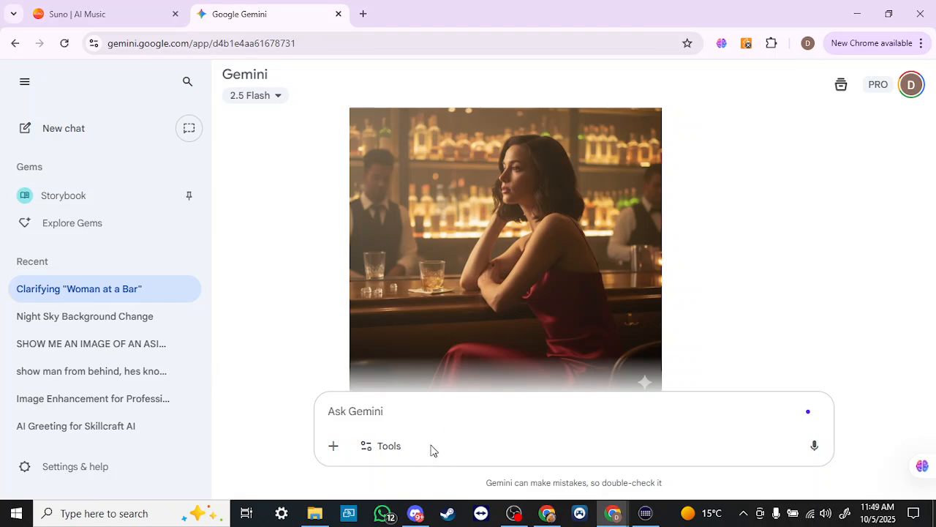
- Send the edit request "CHANGE HER HAIR TO BLONDE" and review the generated image
type("CH")
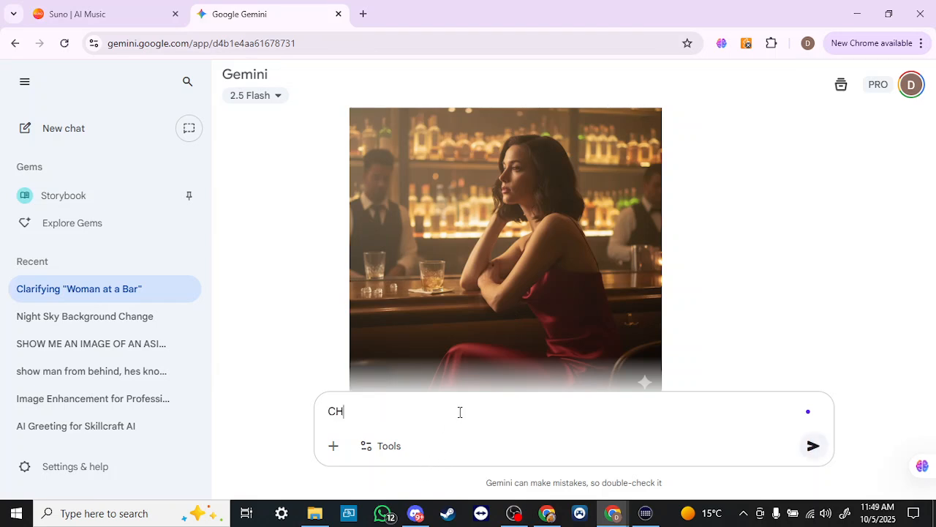
type("ANGE HER HAI")
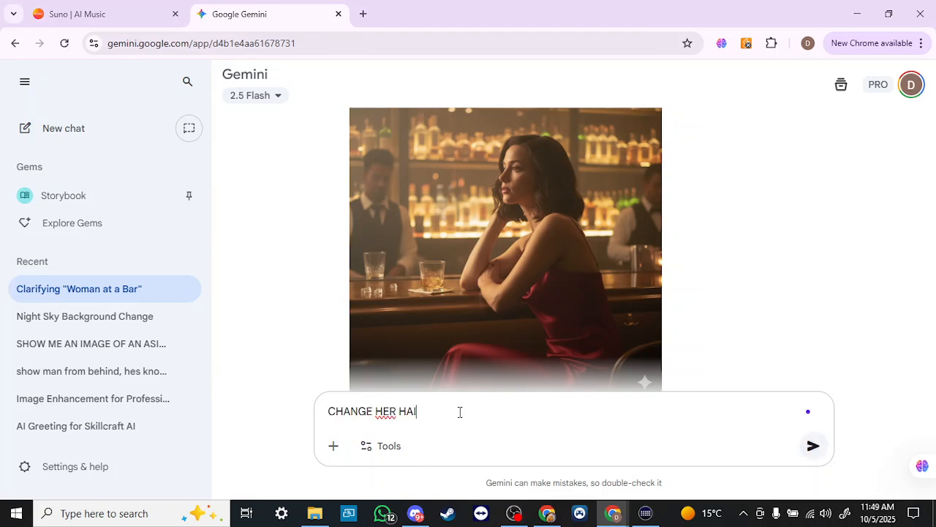
type("R TO BLONDE")
key("Return")
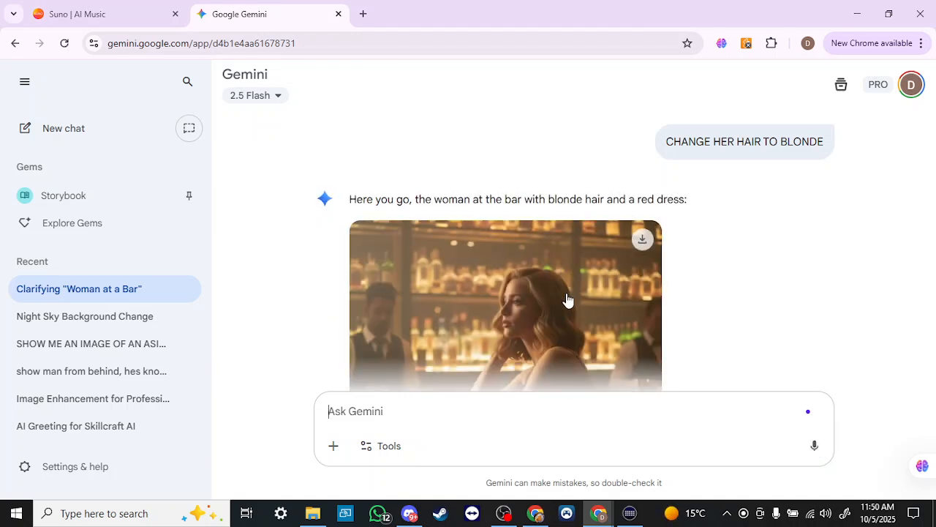
scroll(568, 299, "down", 2)
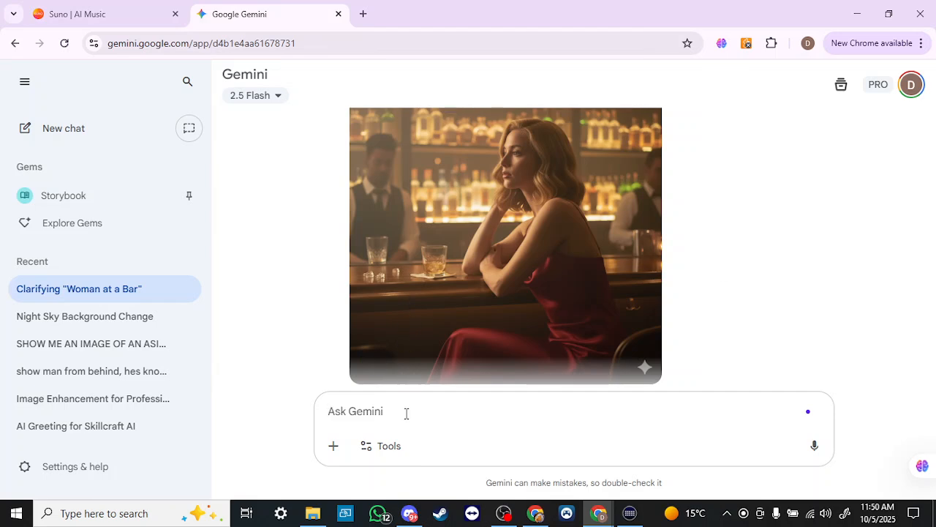
- Send the edit request "CHANGE BACKGROUND TO A BALCONY OVERLOOKING THE CITY AT NIGHT"
type("CHANGE BA")
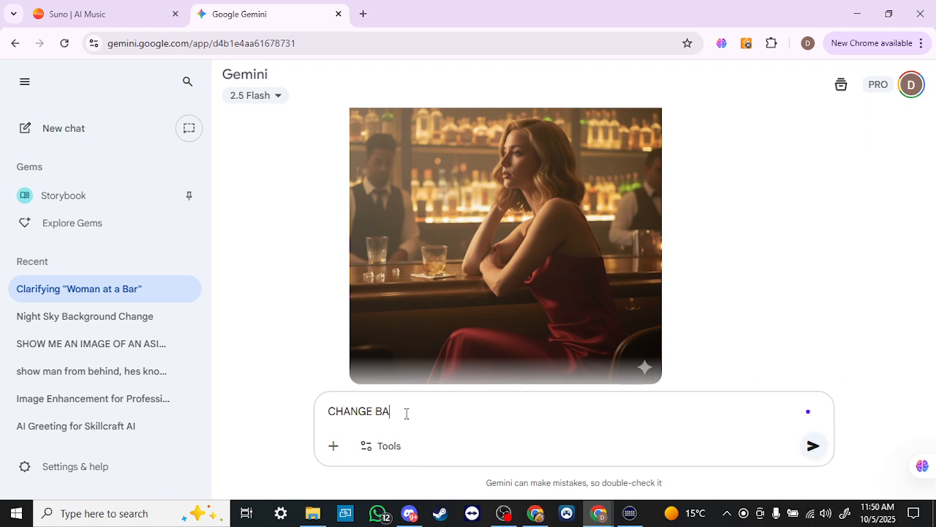
type("CKGROUND ")
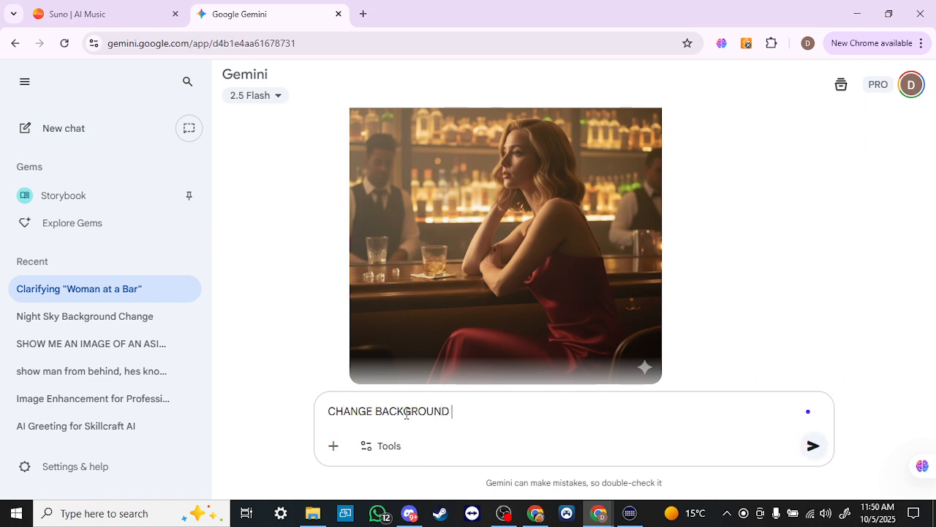
type("TO A BLA")
key("BackSpace")
key("BackSpace")
type("LCONY O")
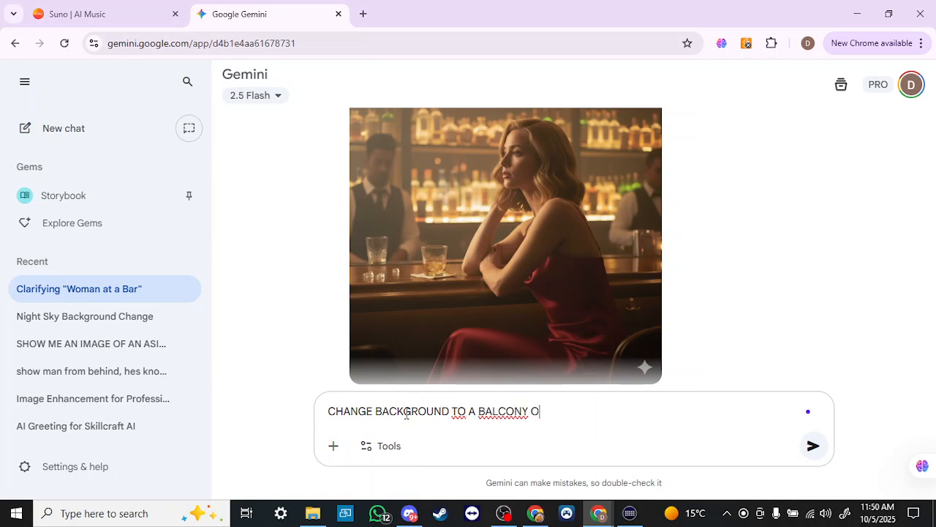
type("VERLOOKING THE ")
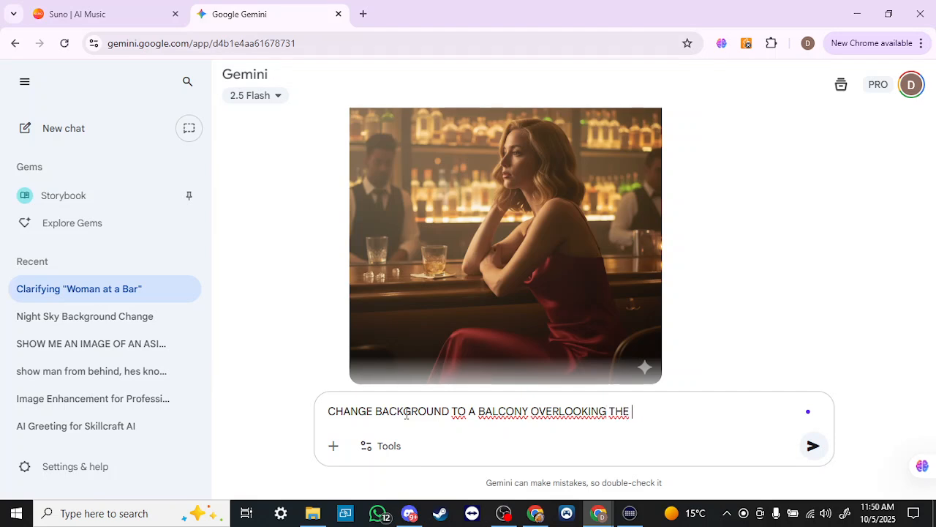
type("CITY AT NIGHT")
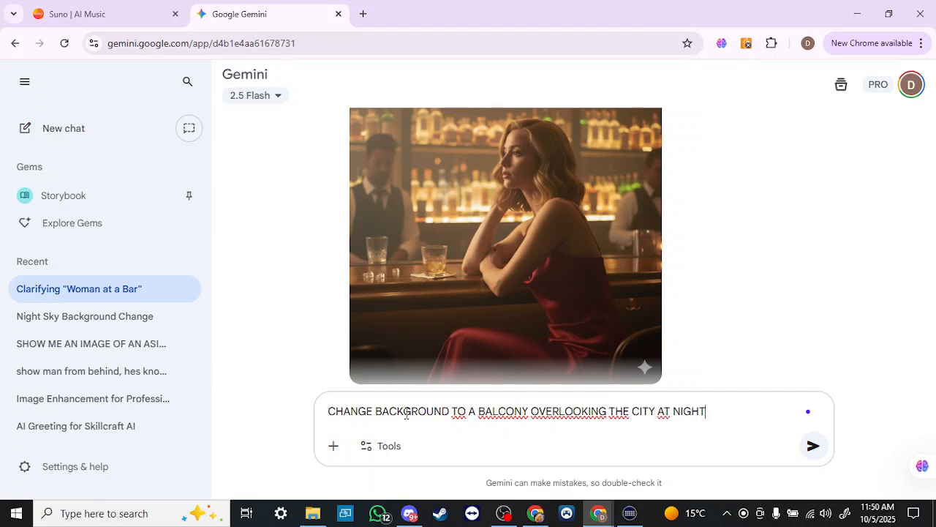
key("Return")
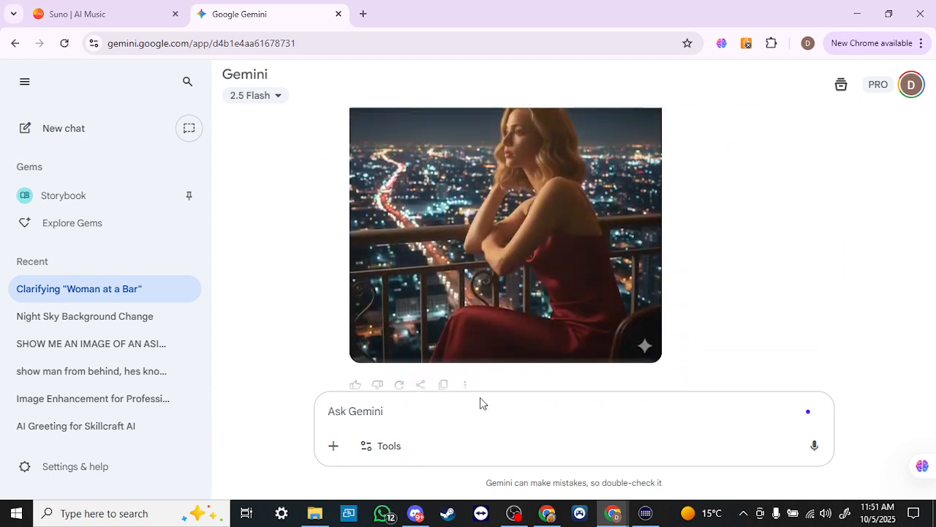
- Send the edit request "CHANGE ASPECT RATIO TO 16:9" and inspect the generated image in the enlarged view
type("CHANGE ")
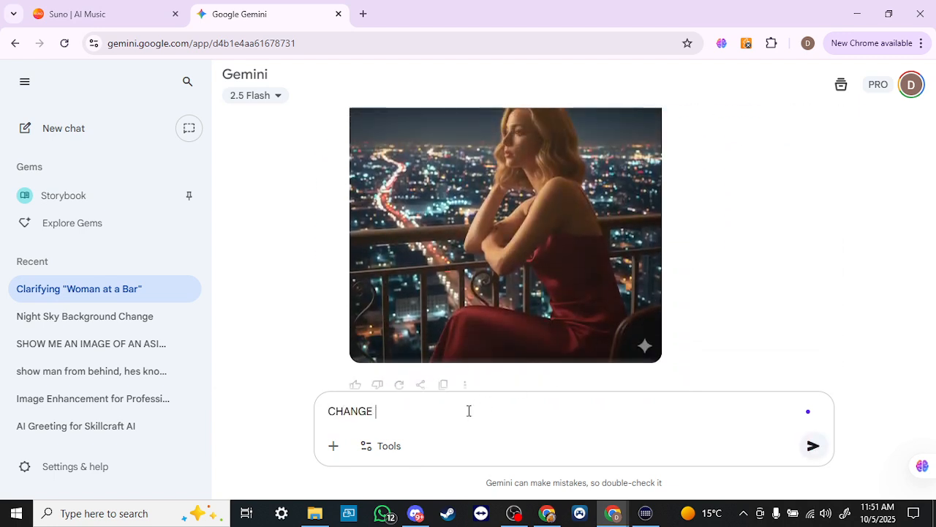
type("ASPECT RATION")
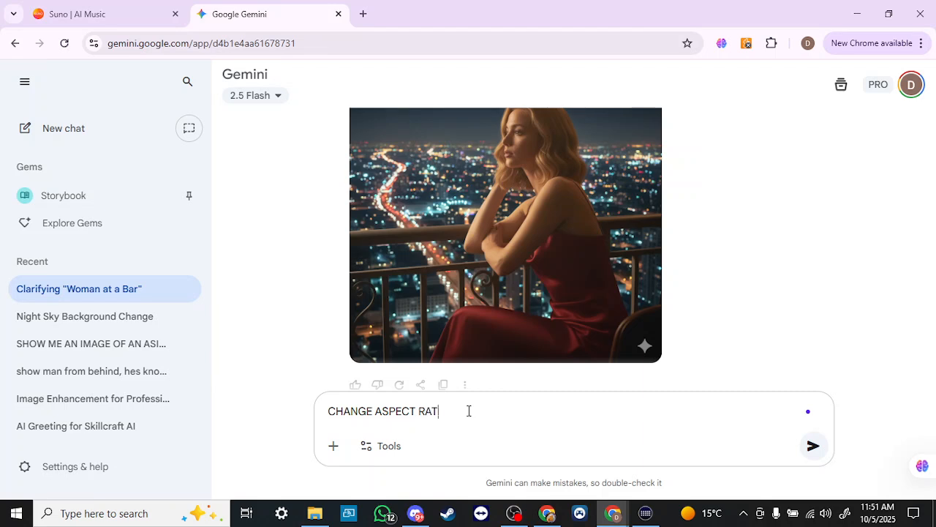
key("BackSpace")
key("BackSpace")
type("TO")
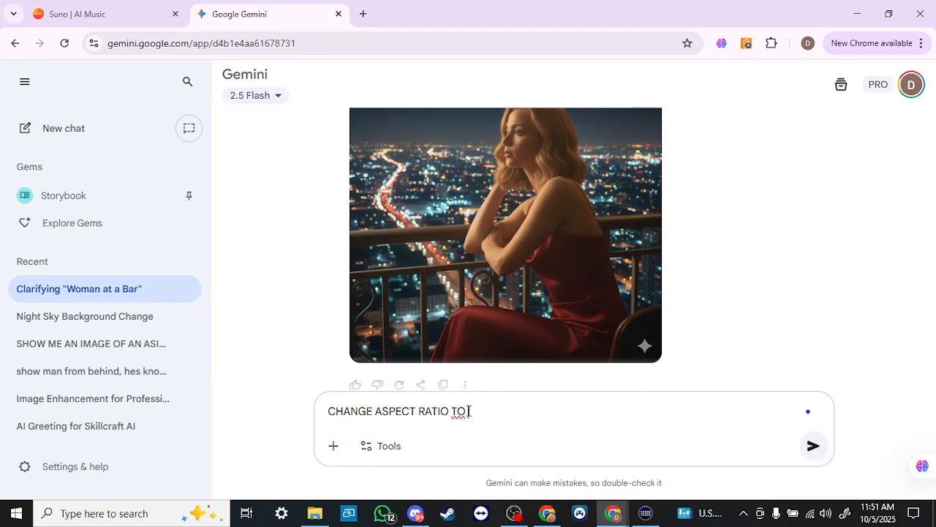
type(" 16:9")
key("Return")
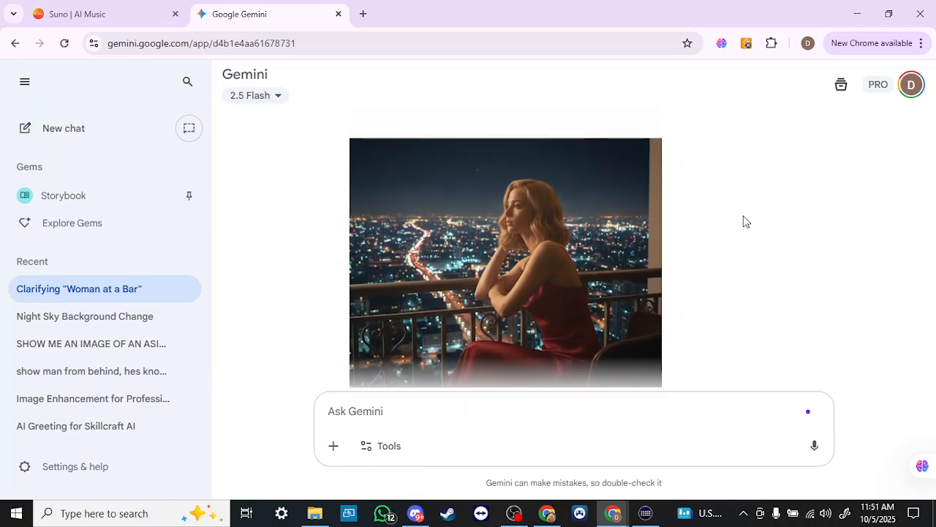
left_click(578, 239)
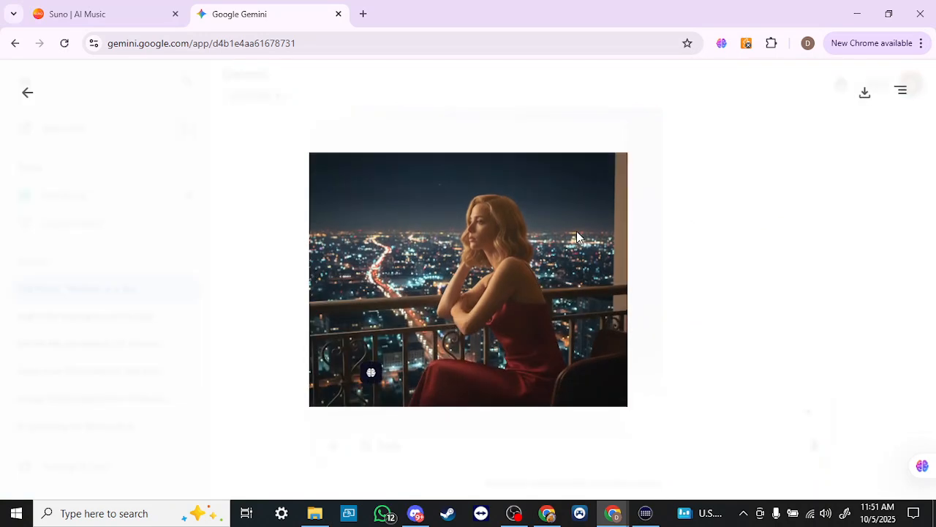
left_click(29, 95)
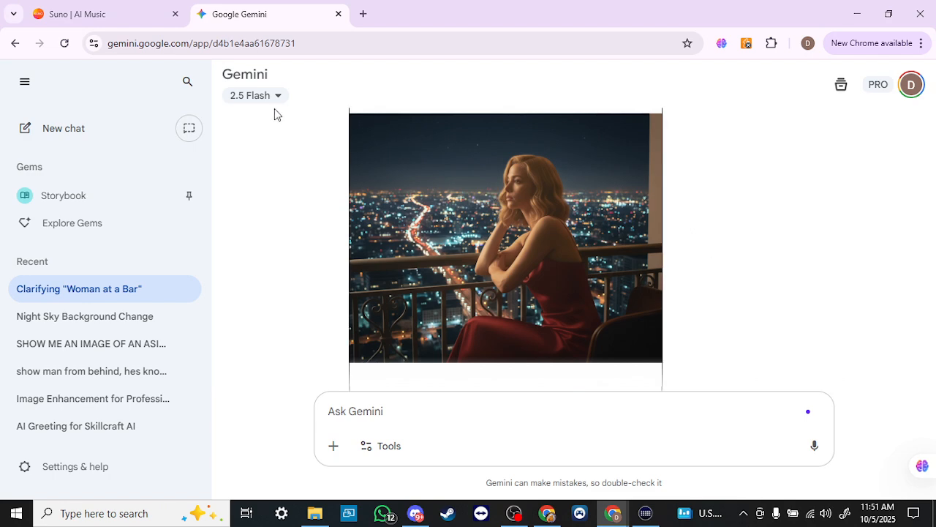
- Capture a wide screen snip of the balcony image including the blank margins on both sides, and paste it into the prompt as an attachment
key("super+shift+s")
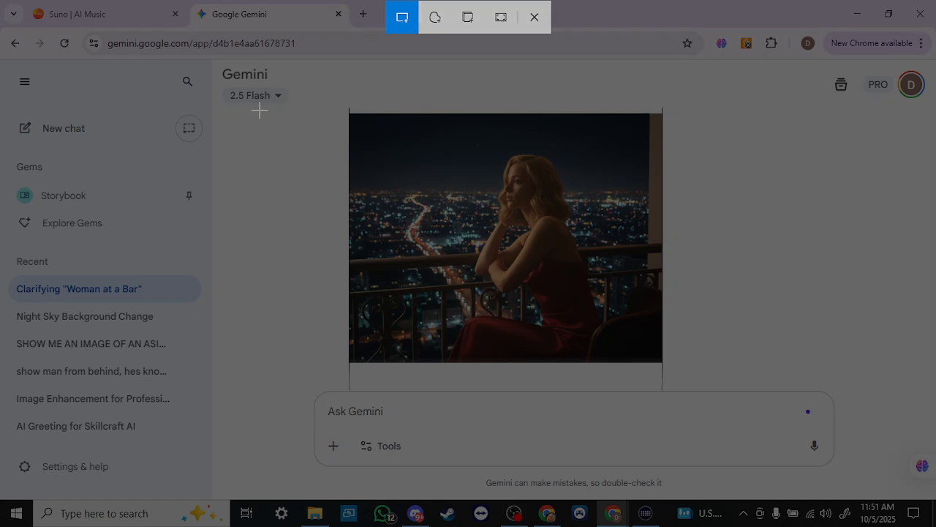
key("Escape")
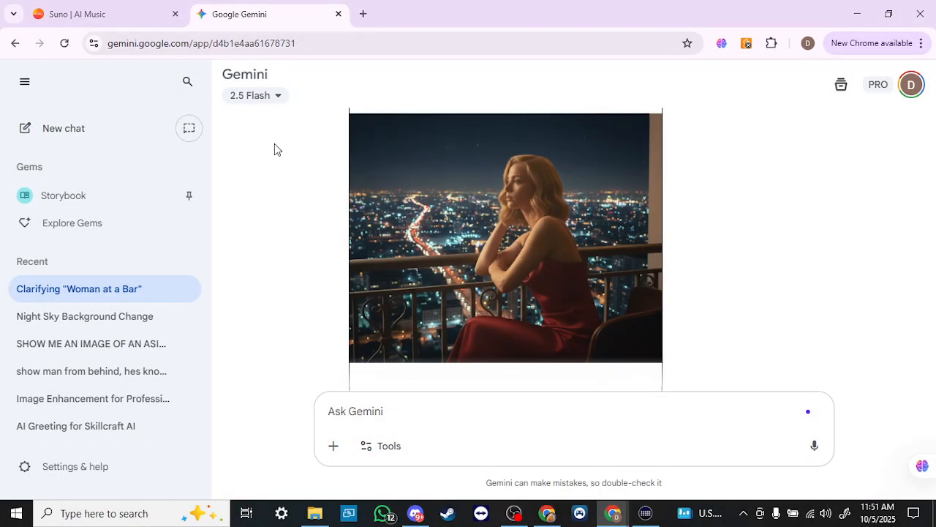
key("super+shift+s")
left_click_drag(266, 114, 739, 360)
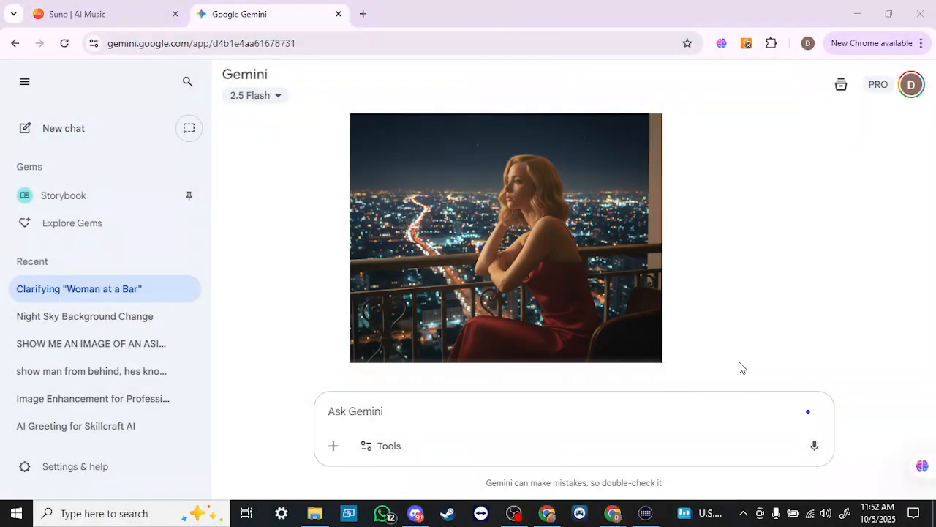
left_click(430, 410)
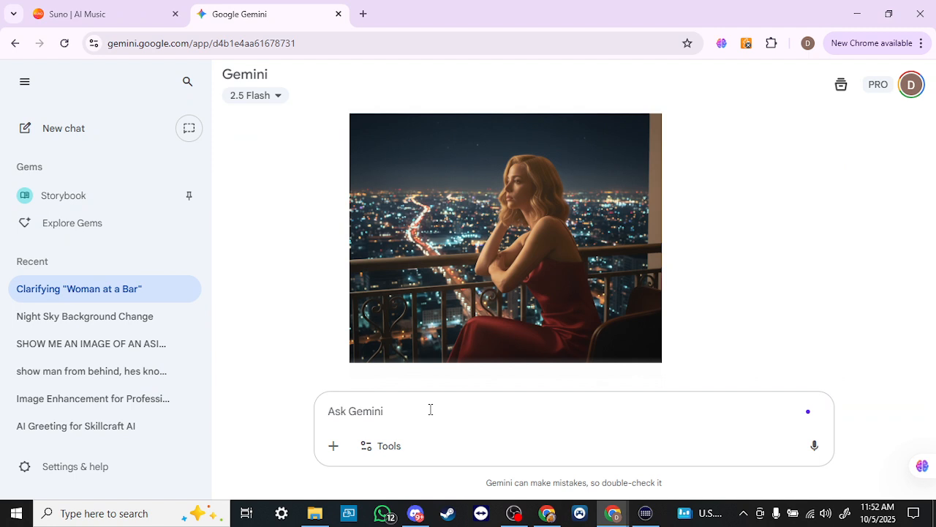
key("ctrl+v")
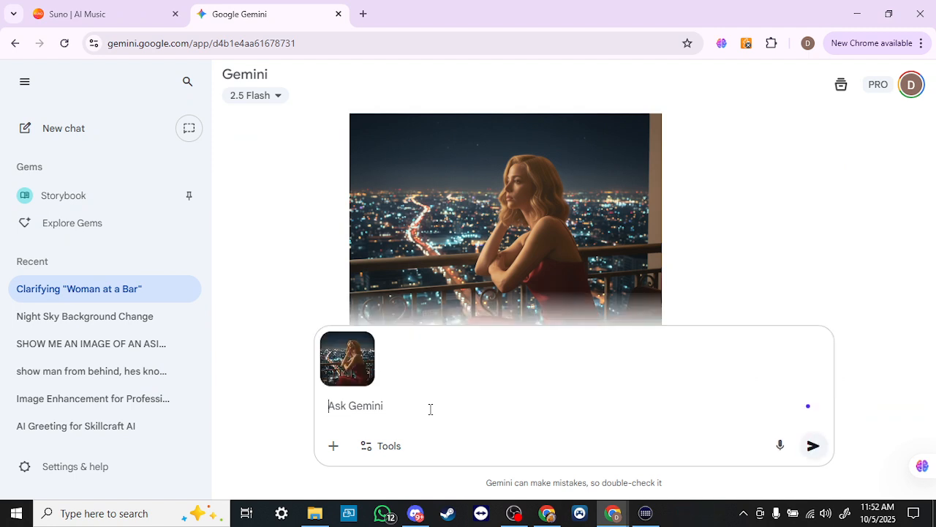
- Send the attached balcony snip, followed by the request "UPDATE BACKGROUND TO ASPECT RATIO 16:9, SHOW FULL SCENE"
key("Return")
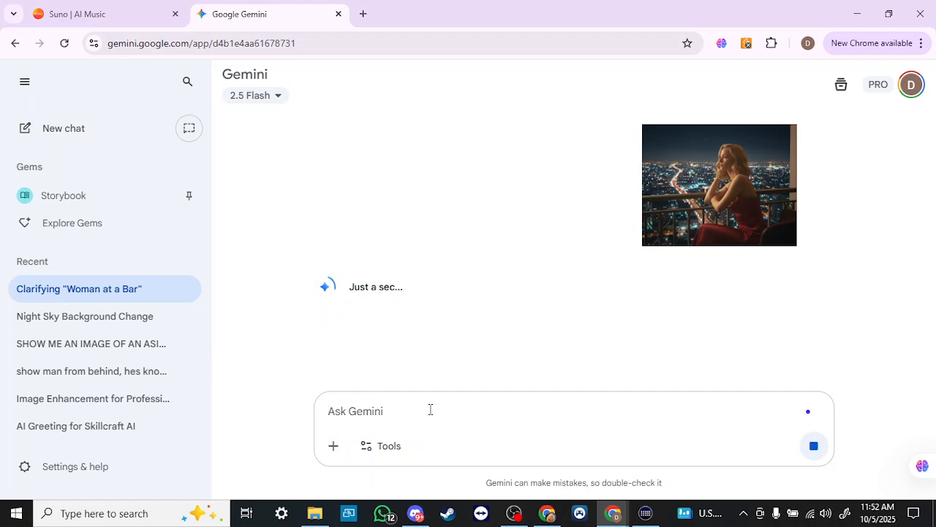
type("UPDA")
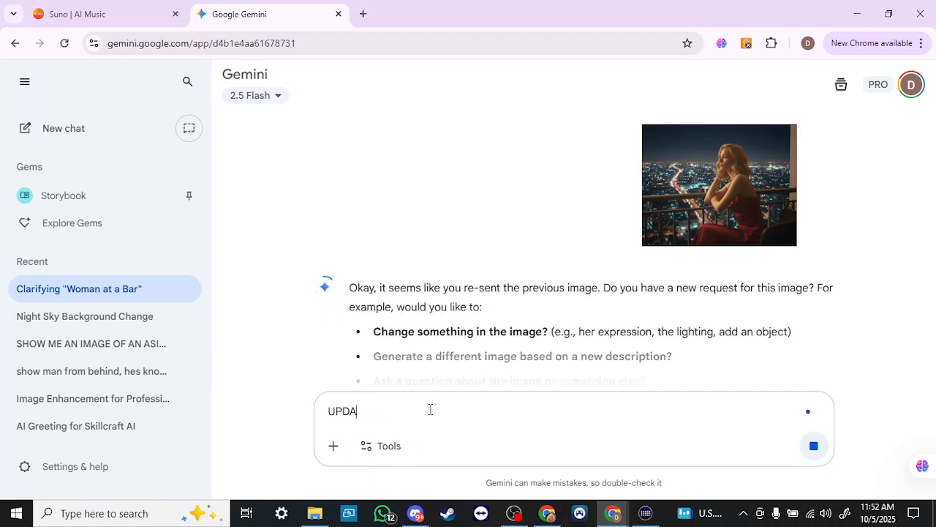
type("TE BACKGR")
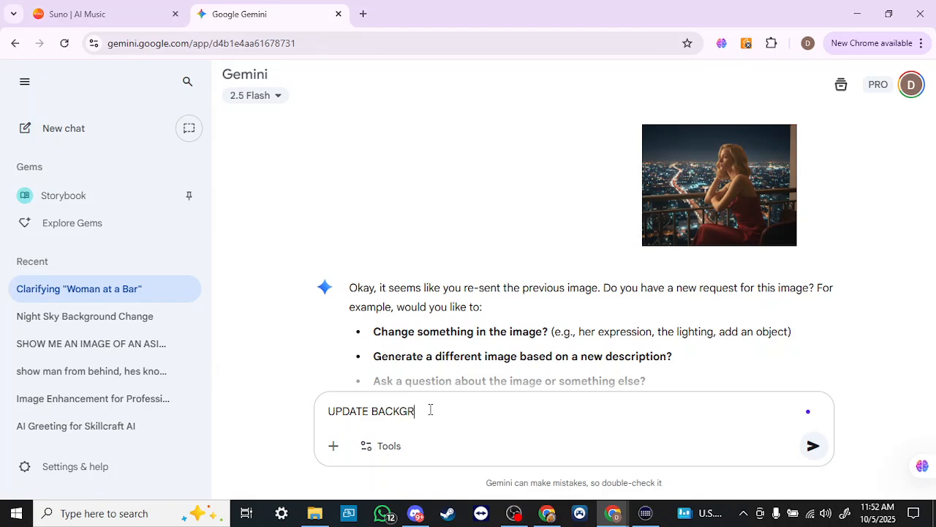
type("OUND TO ASPECT RATION")
key("BackSpace")
key("BackSpace")
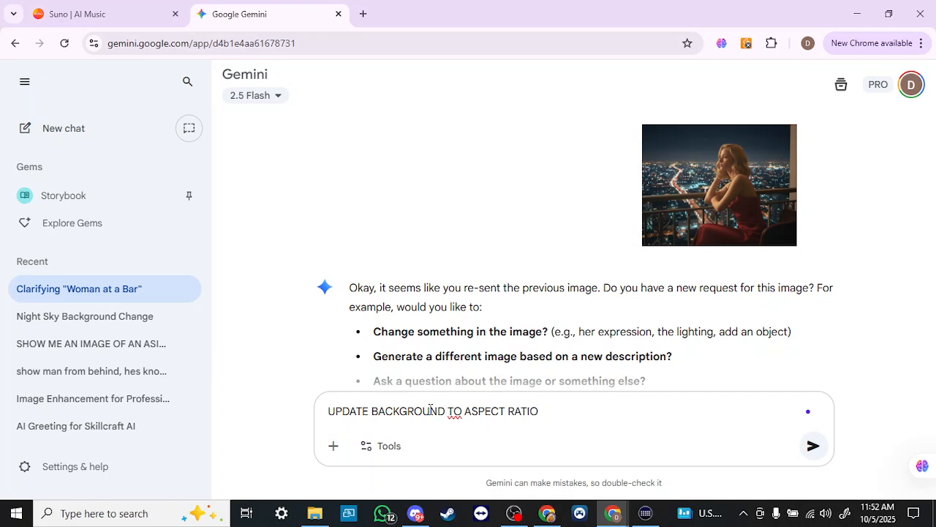
type("16:9, SHOW FULL SCENE")
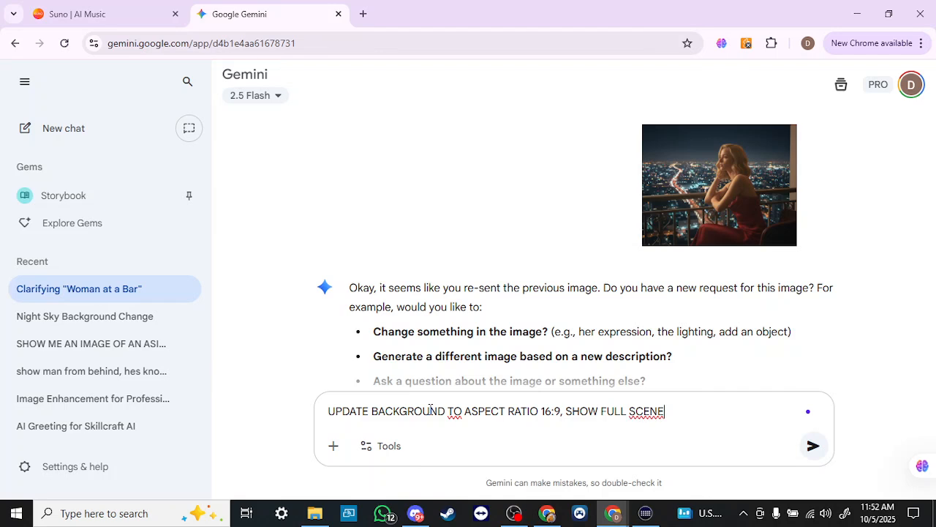
key("Return")
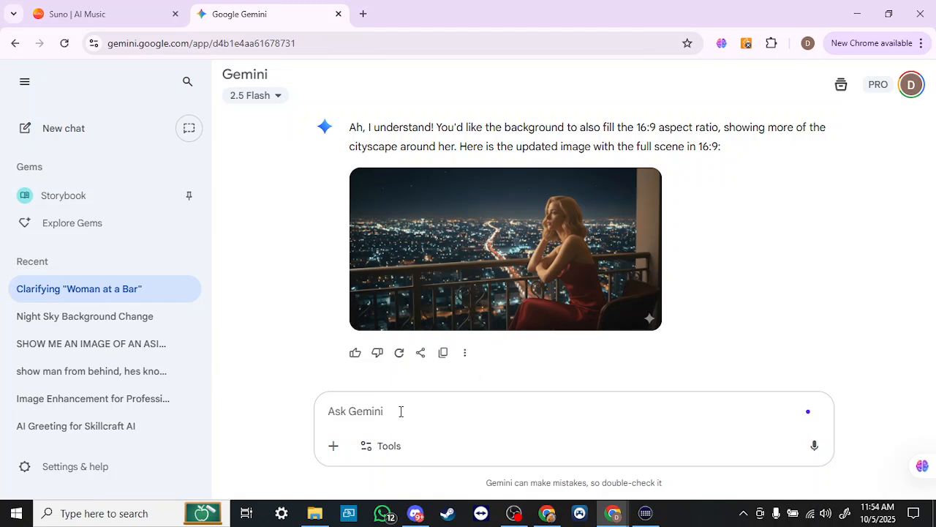
- Send the request "SHOW WOMAN WALKING IN THE CITY" and inspect the generated image in the enlarged view
type("SHOW WOMAN ")
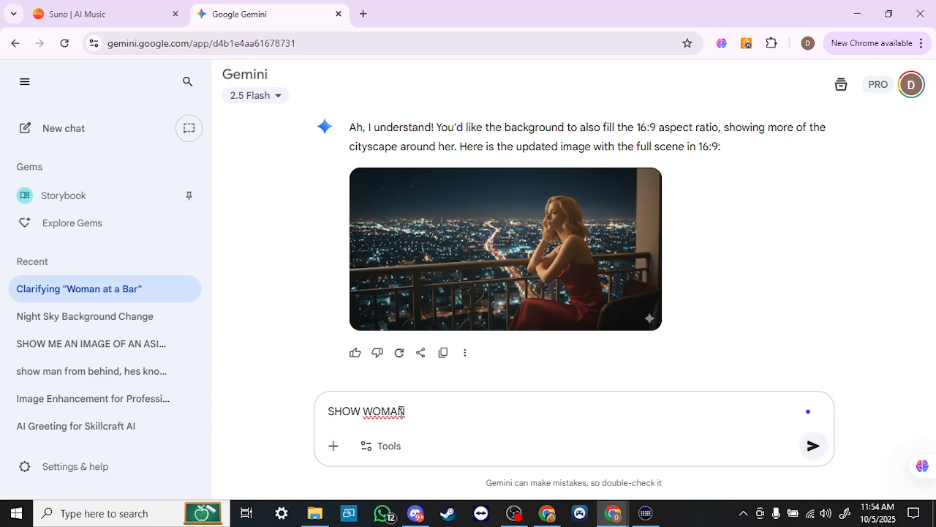
type("WALKING IN THE CITY")
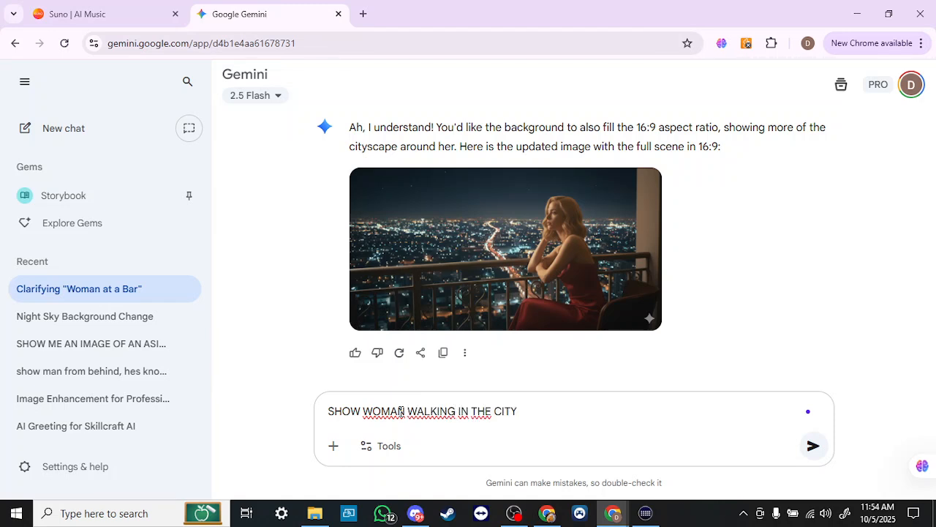
key("Return")
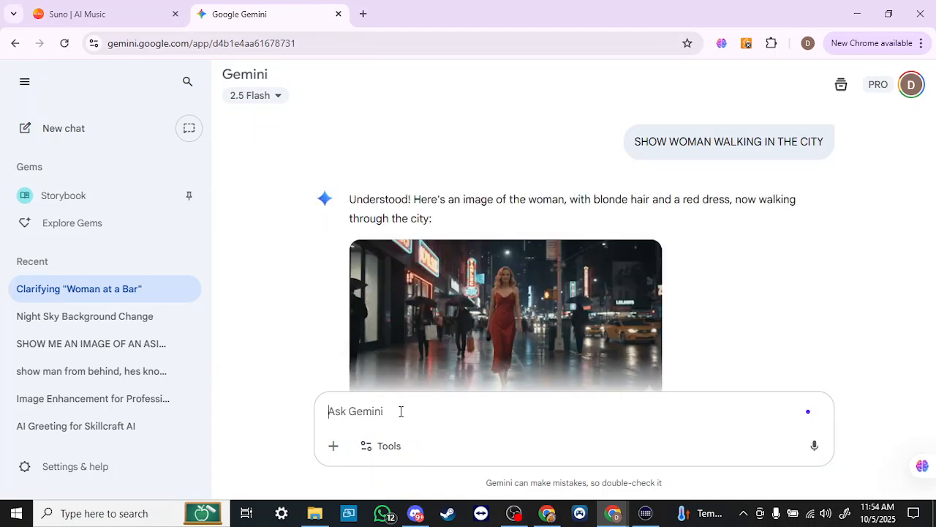
left_click(569, 311)
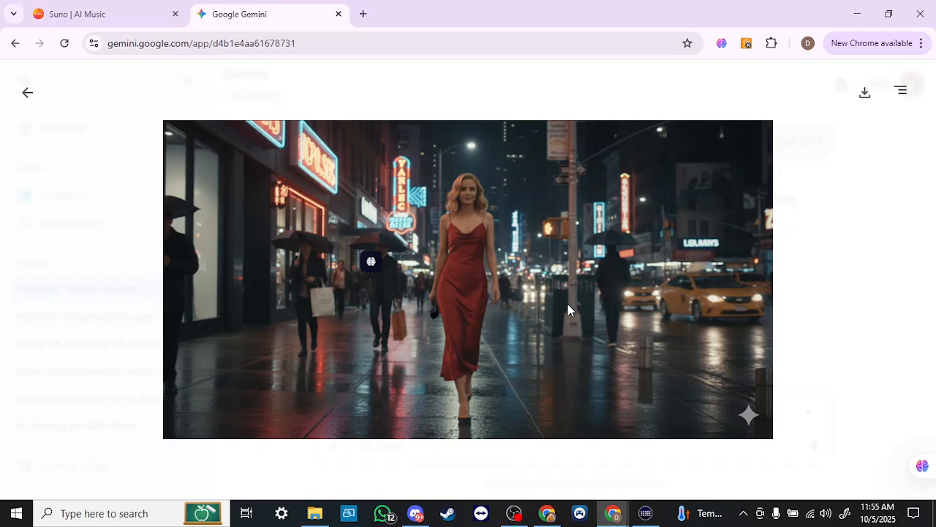
left_click(858, 239)
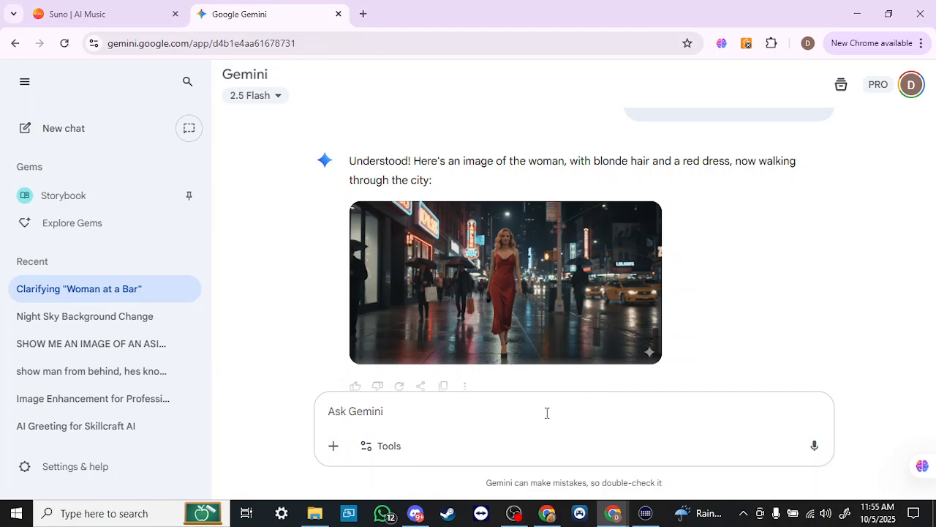
- Send the edit request "UPDATE STYLE TO HAVE AN ILLUSTRATED QUALITY" and inspect the generated image in the enlarged view
type("UPDATE ")
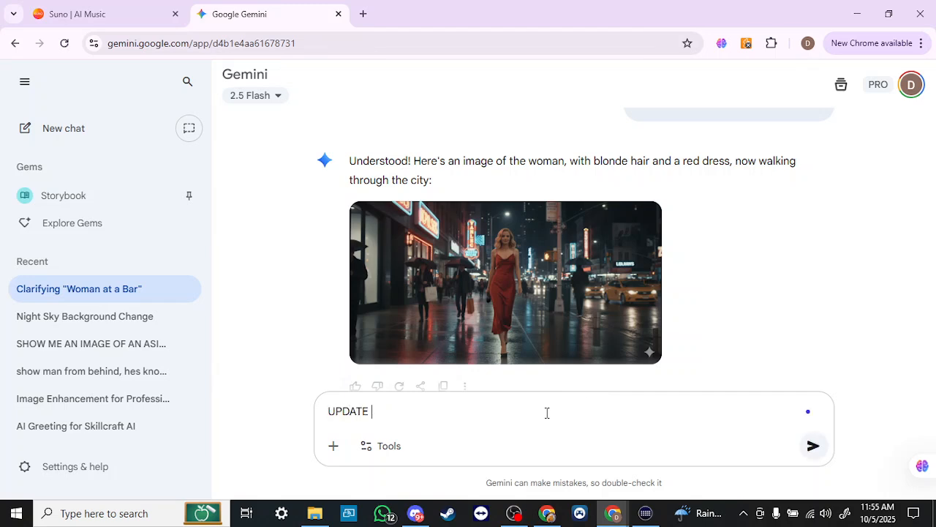
type("STYLE TO HAVE AN ")
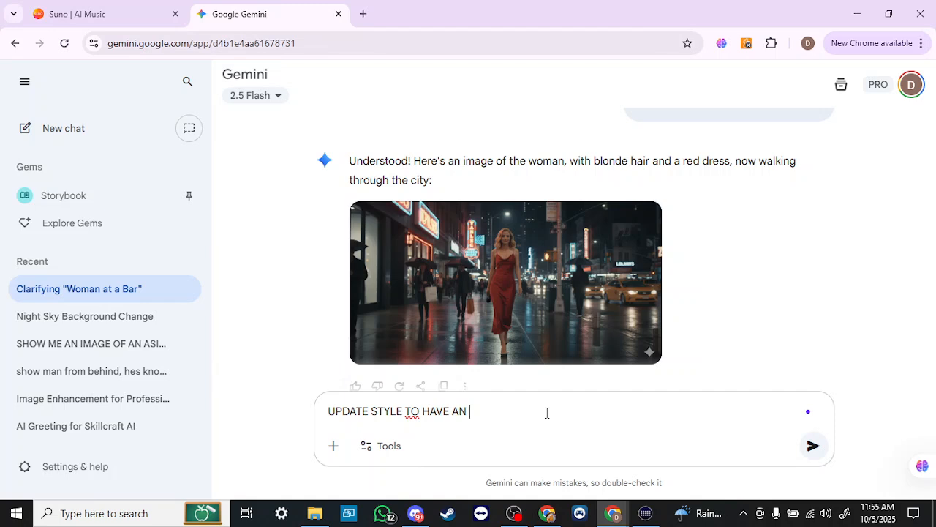
type("ILLUSTRATIO")
key("BackSpace")
key("BackSpace")
type("ED QUL")
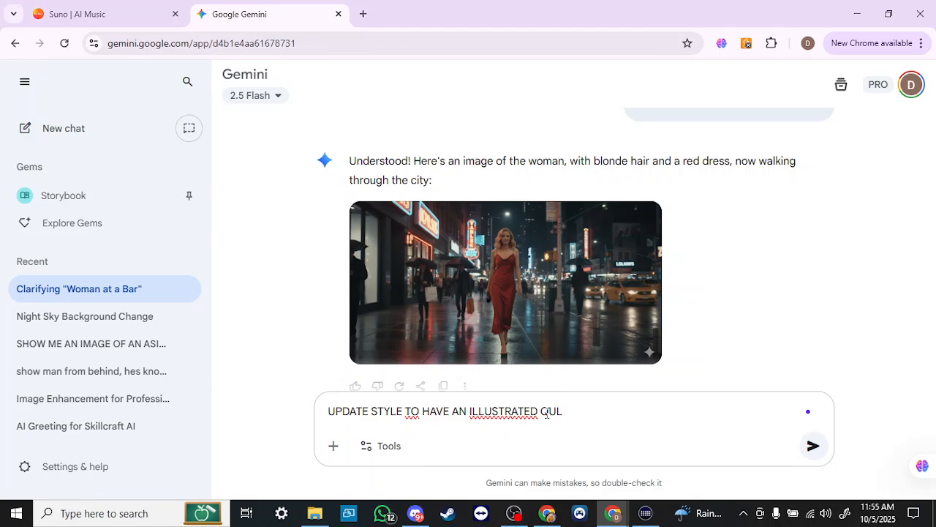
key("BackSpace")
type("ALITY")
key("Return")
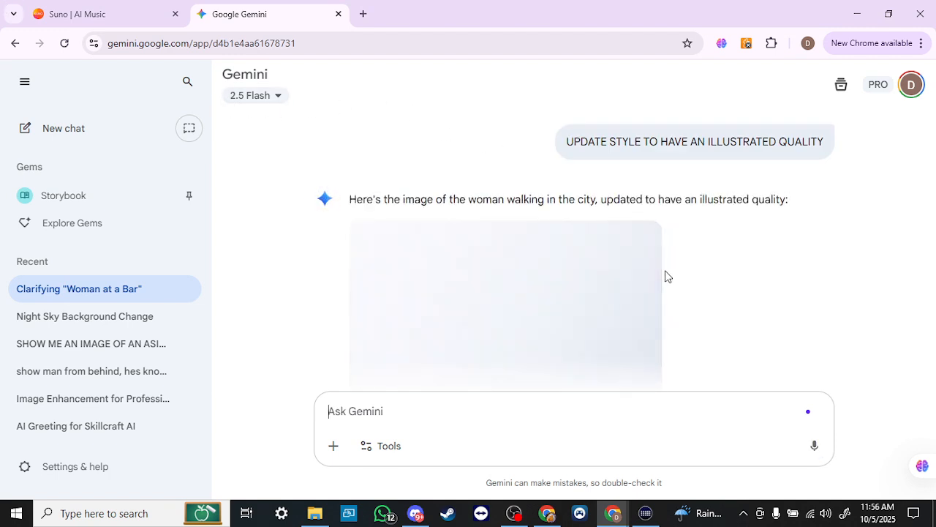
scroll(725, 277, "down", 1)
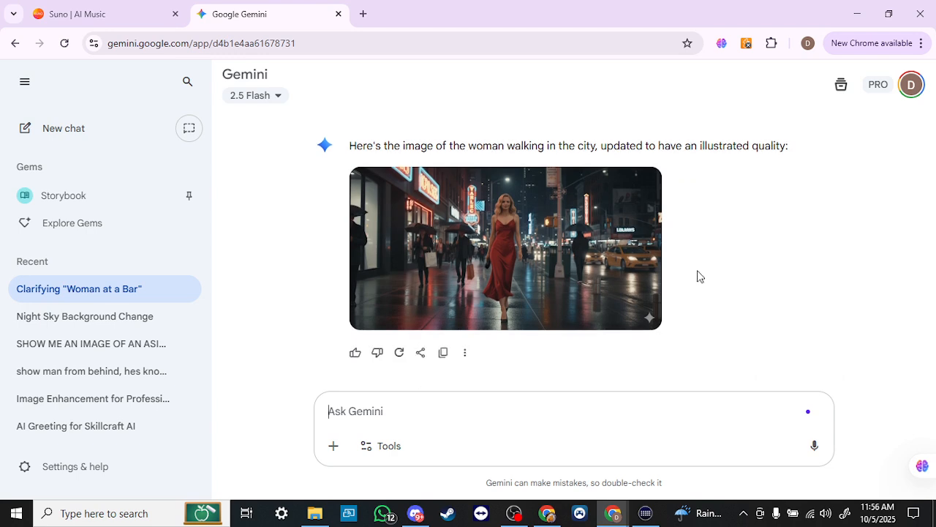
left_click(583, 258)
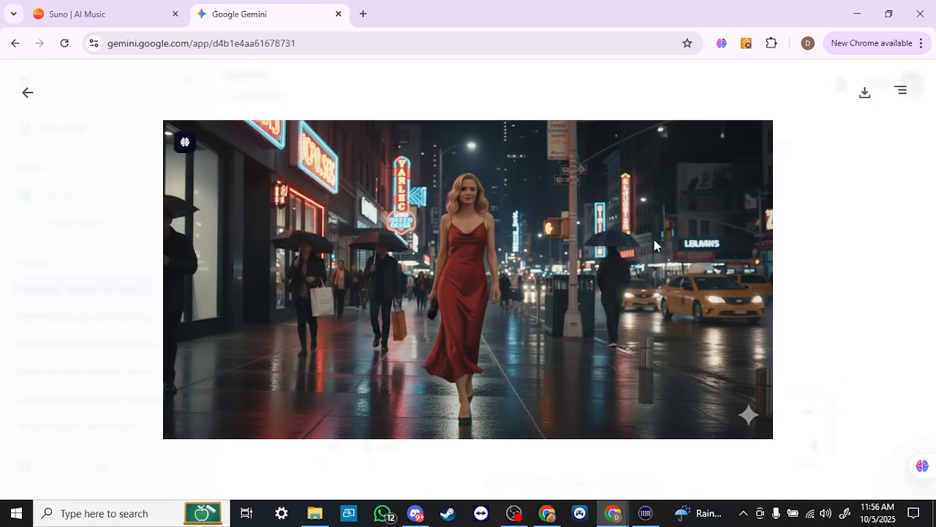
left_click(863, 277)
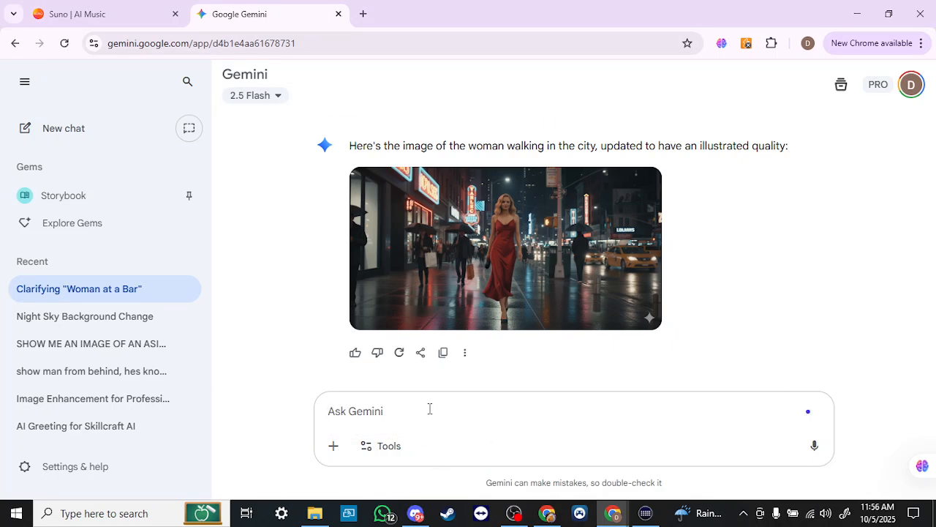
- Send the edit request "CHANGE STYLE TO ANIMATED STYLE" and inspect the generated image in the enlarged view
type("CHANGE STY")
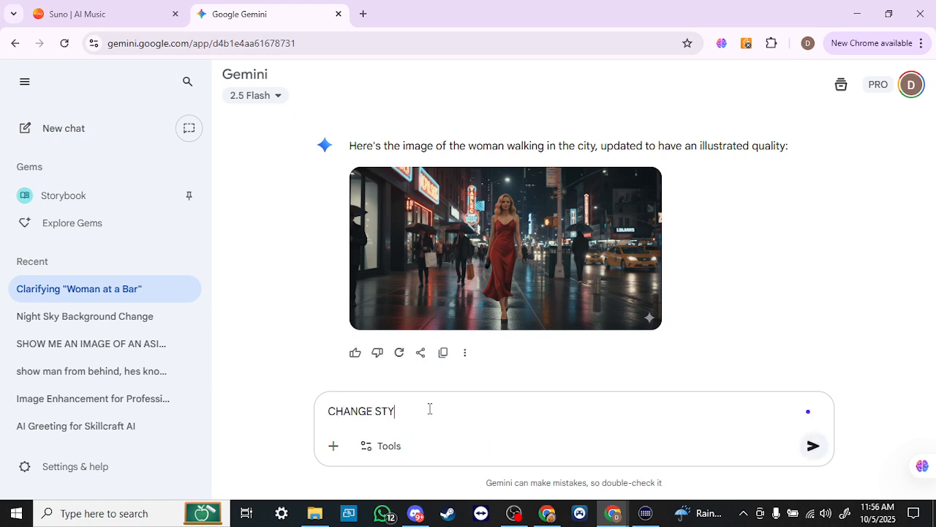
type("LE TO ANIMATED")
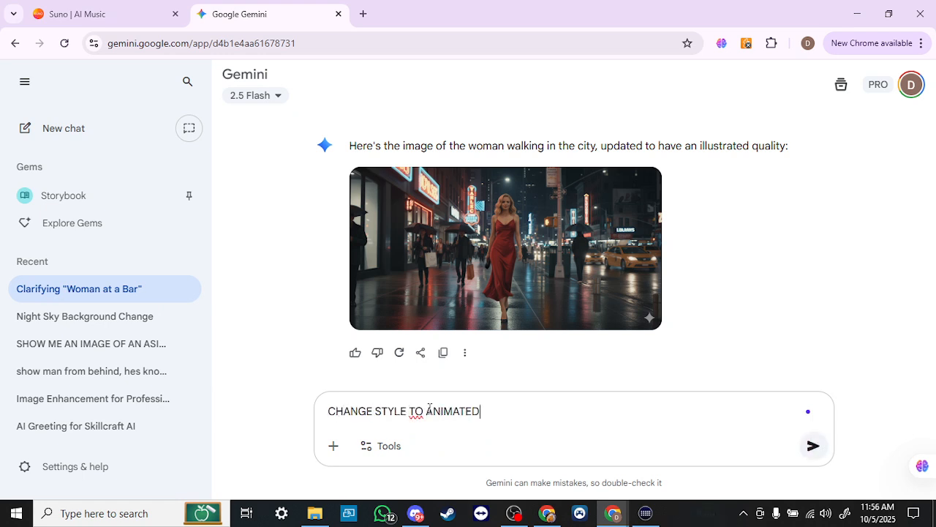
type(" STYLE")
key("Return")
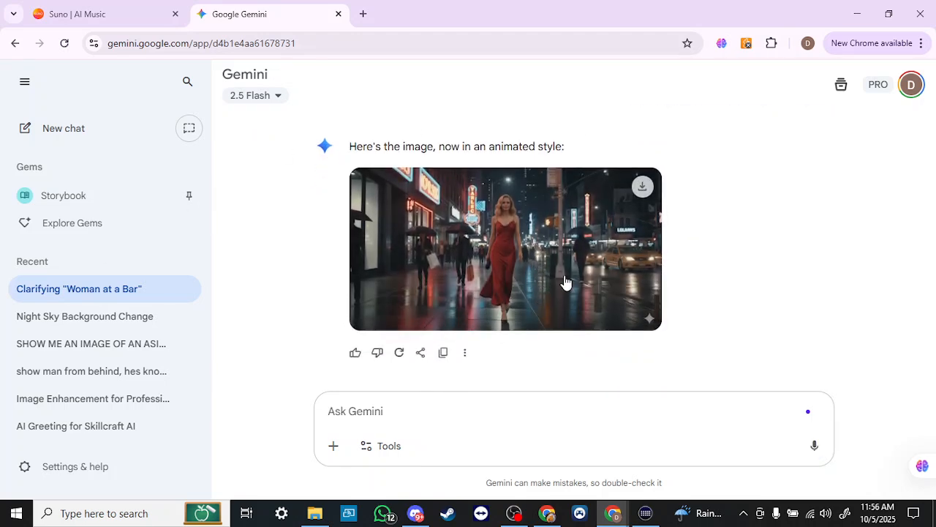
left_click(565, 282)
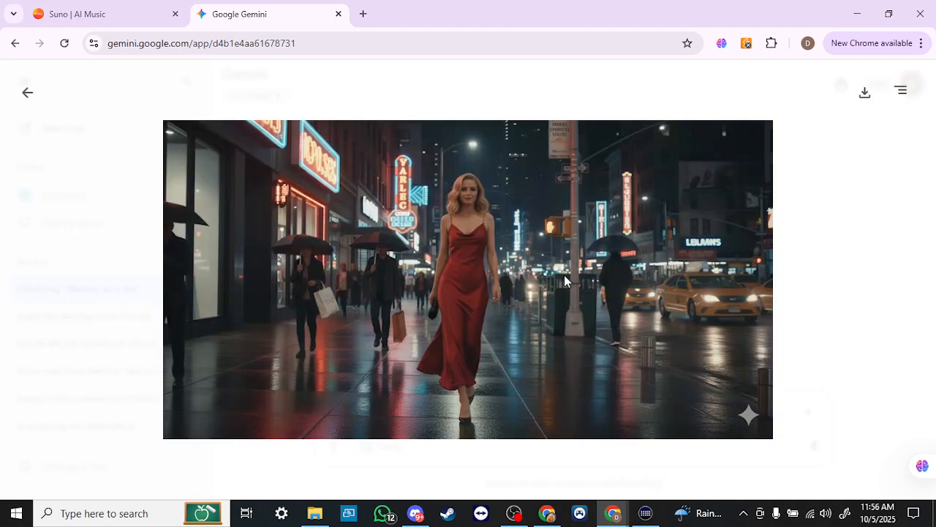
left_click(842, 243)
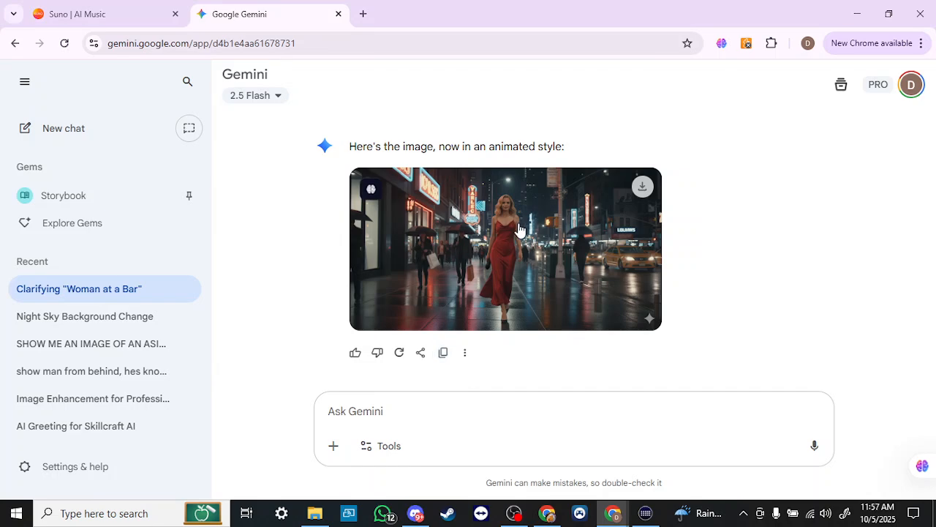
- Capture a screen snip of the enlarged city-walk image and paste it as an attachment into the prompt of a new chat
left_click(480, 237)
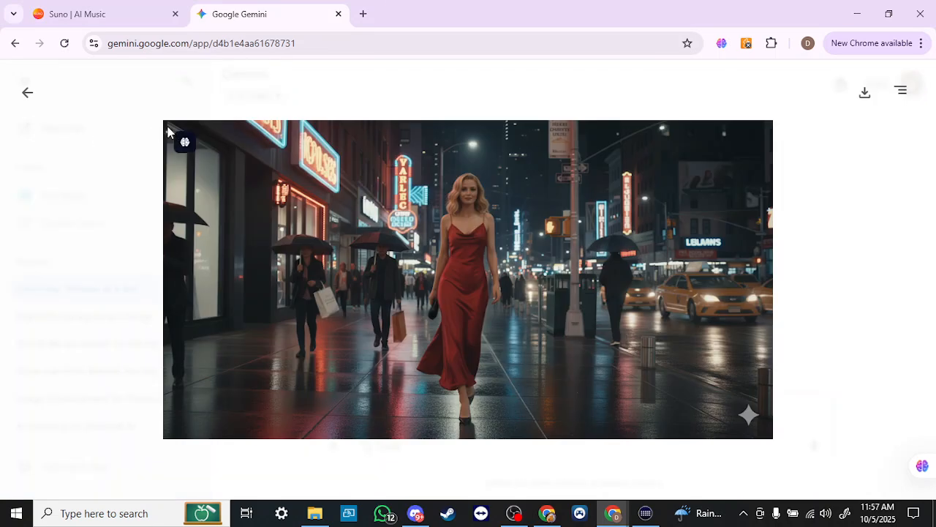
key("super+shift+s")
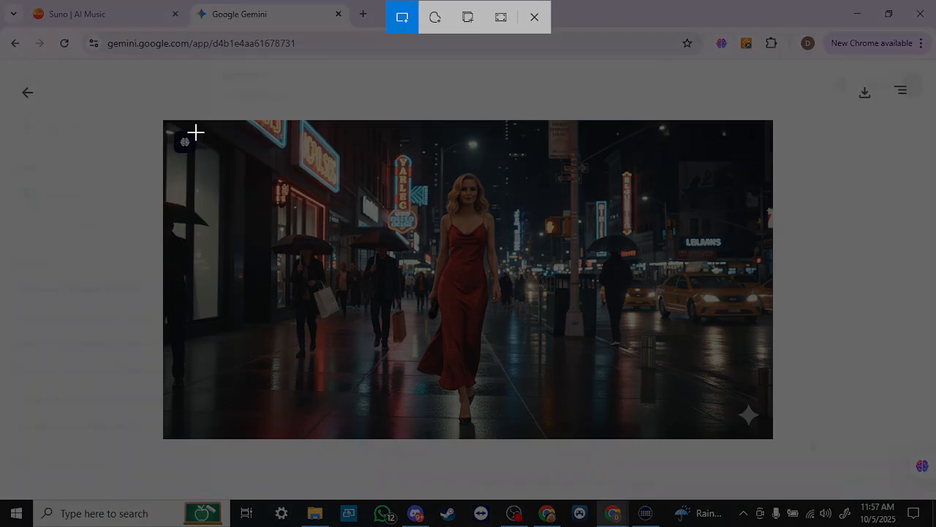
left_click_drag(193, 126, 738, 440)
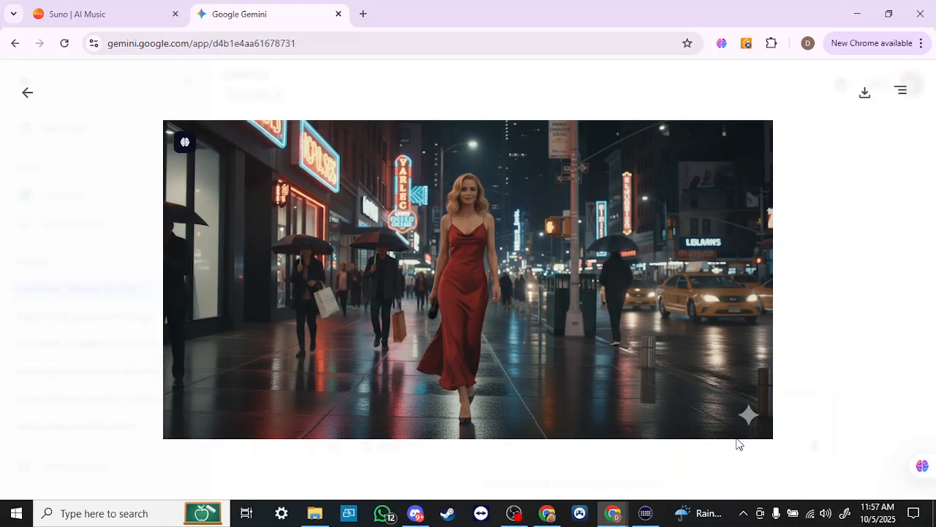
left_click(27, 92)
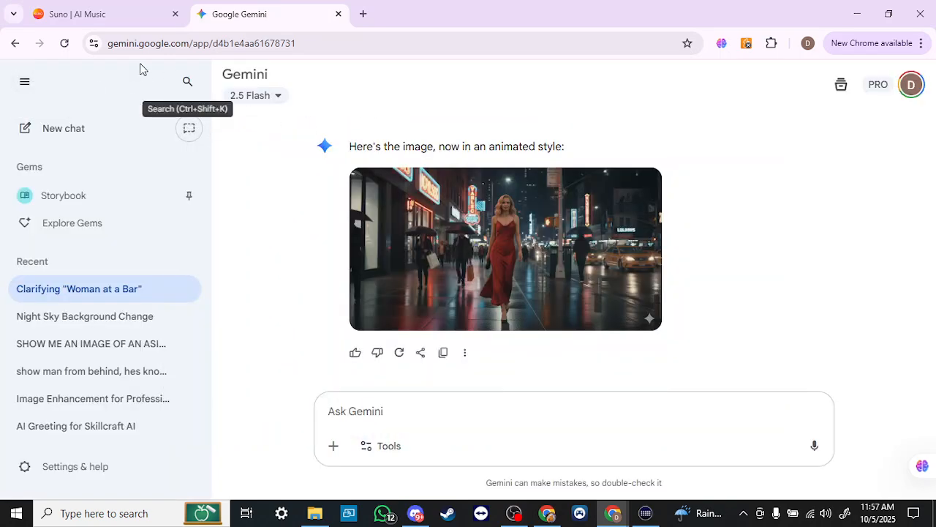
left_click(81, 132)
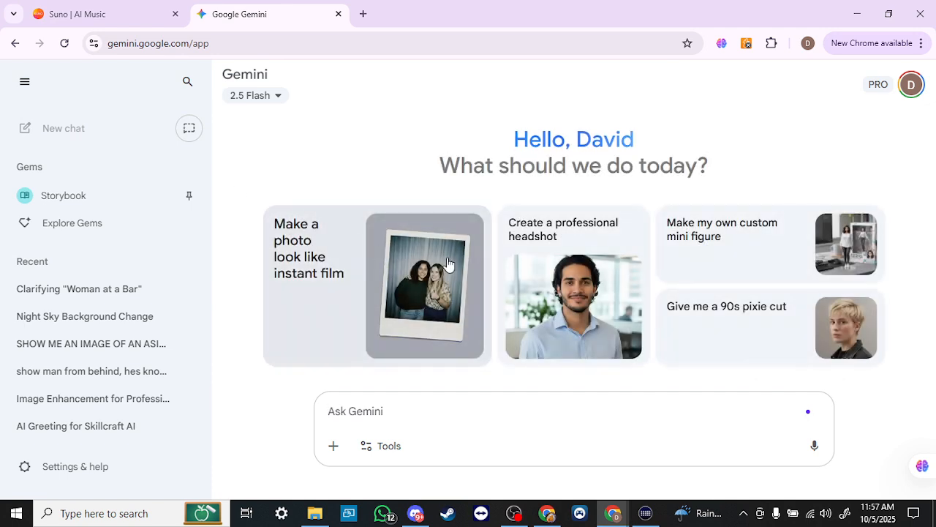
key("ctrl+v")
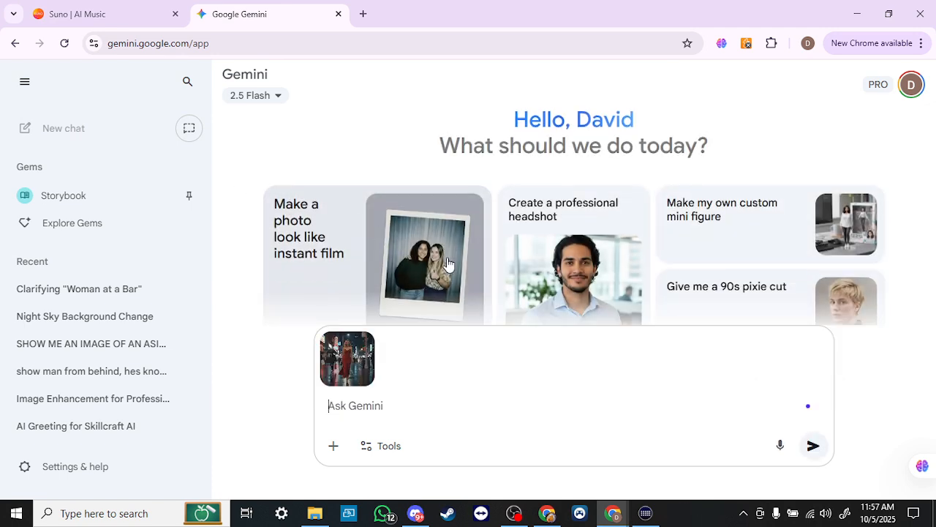
- Send the attached snip with the request "CHANGE STYLE TO ANIMATED STYLE" and inspect the restyled image in the enlarged view
type("CHANGE STYLE TO ANIMATED STYLE")
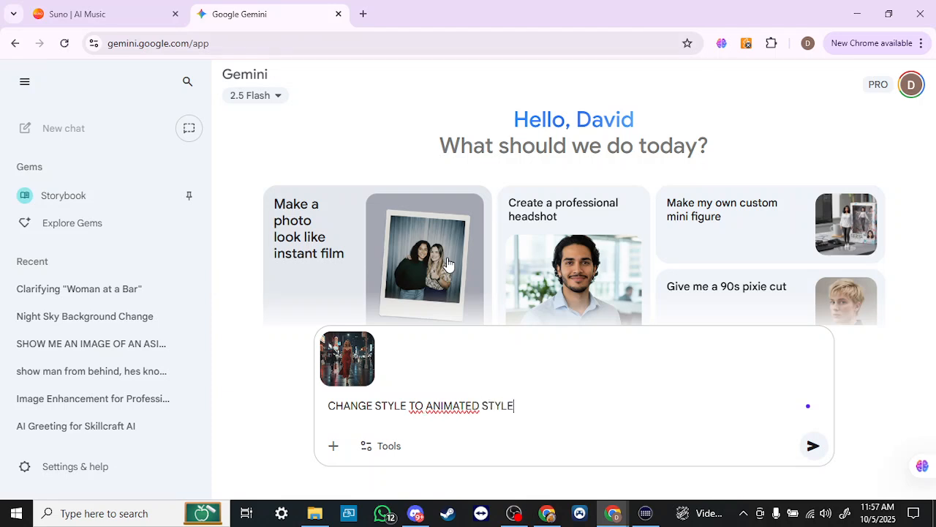
key("Return")
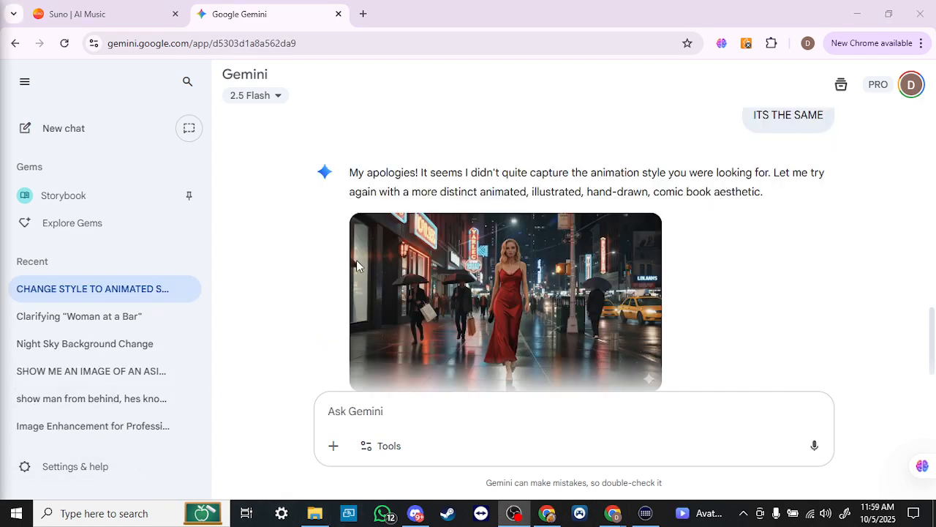
left_click(501, 291)
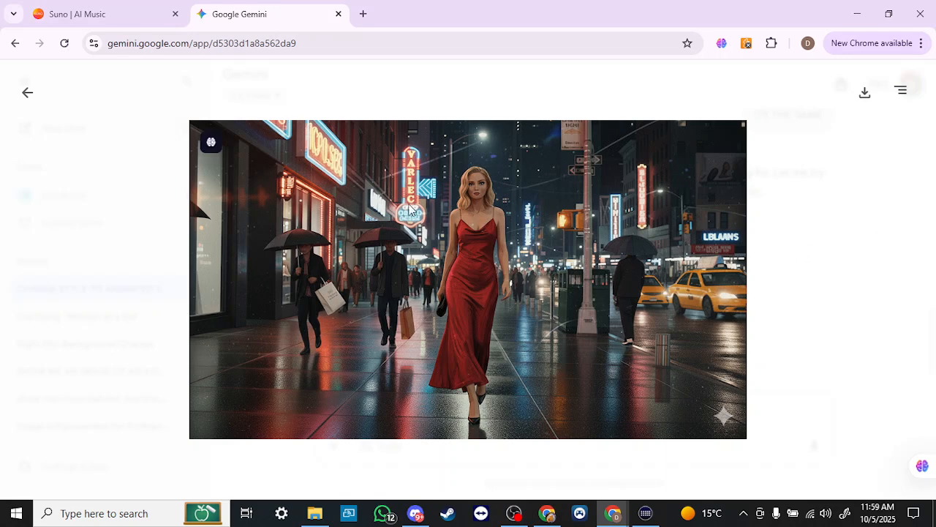
left_click(820, 172)
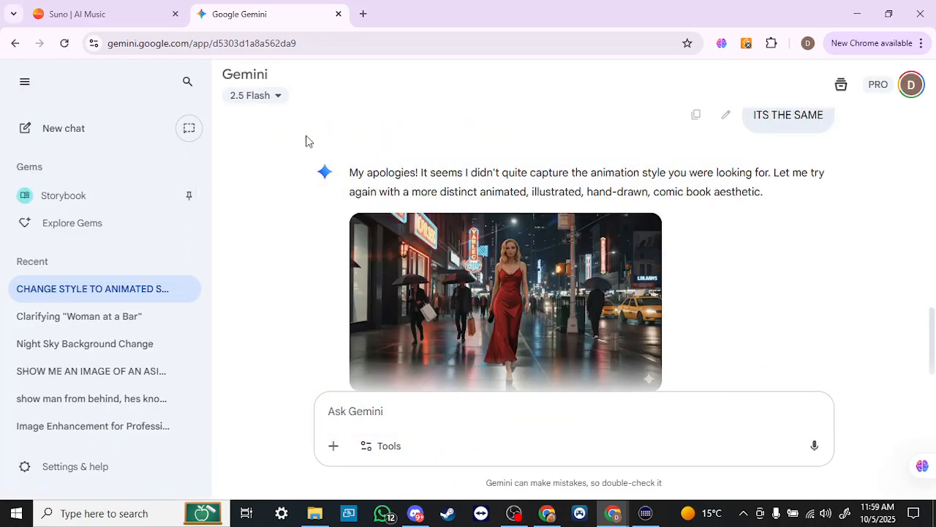